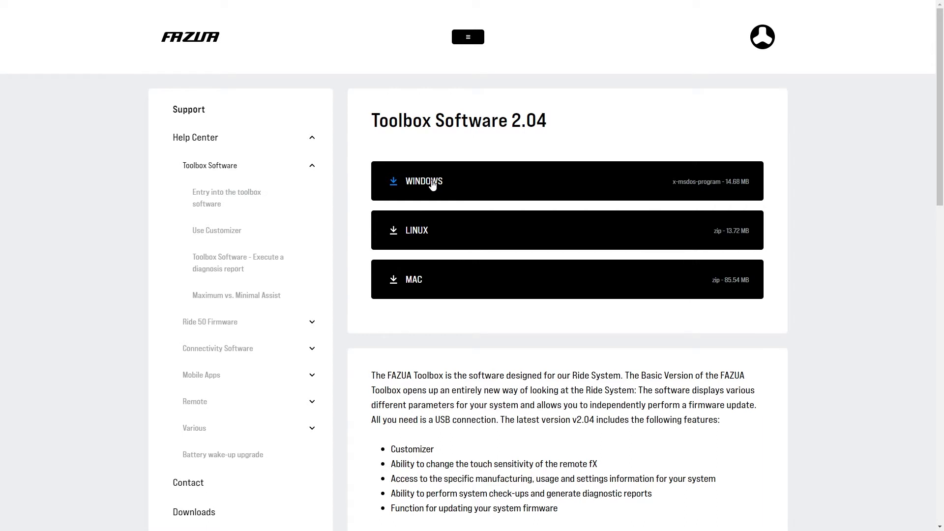
# Step: Download the Windows version of Toolbox Software 2.04 from the FAZUA site
pyautogui.click(432, 184)
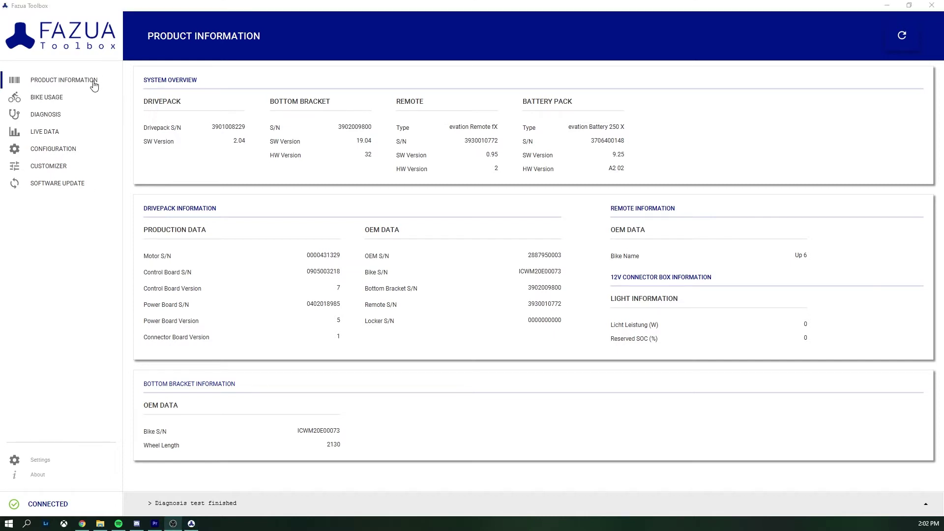
# Step: View bike usage statistics, then the diagnosis page, and begin a drive-system diagnosis test
pyautogui.click(44, 99)
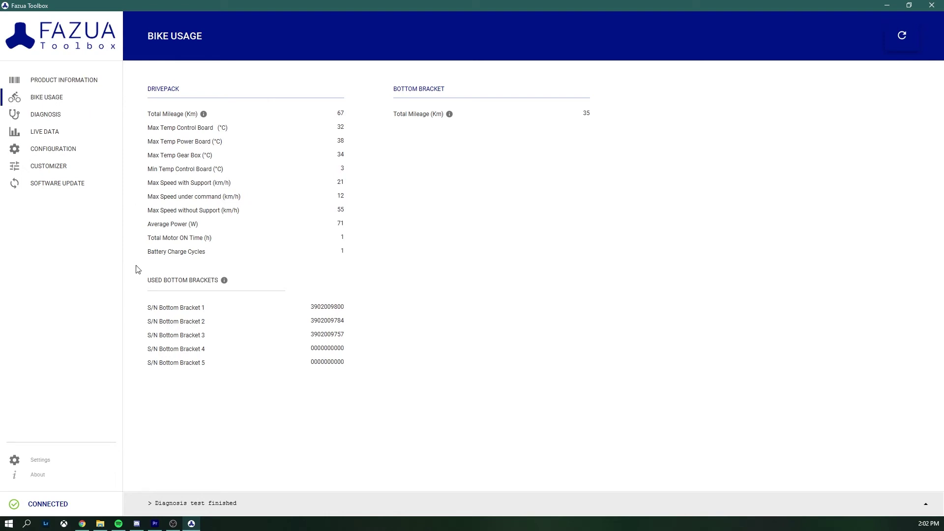
pyautogui.click(49, 117)
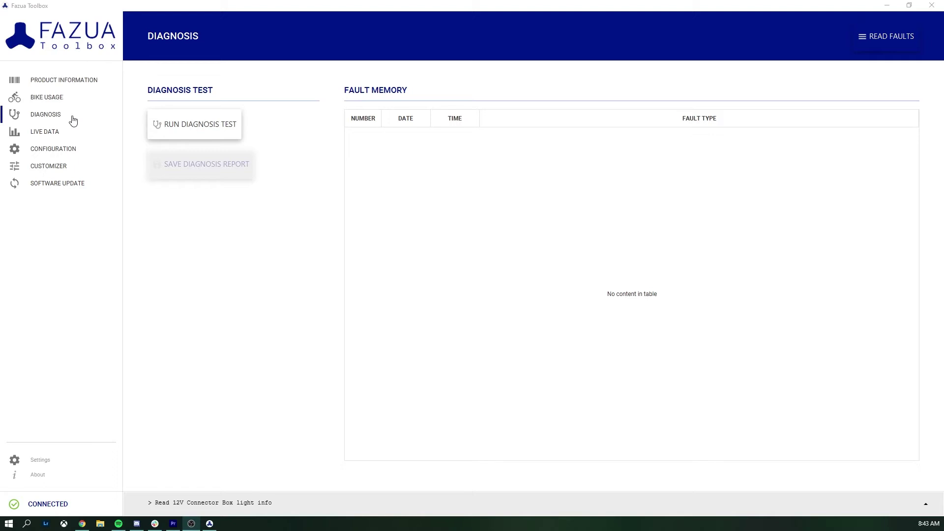
pyautogui.click(176, 127)
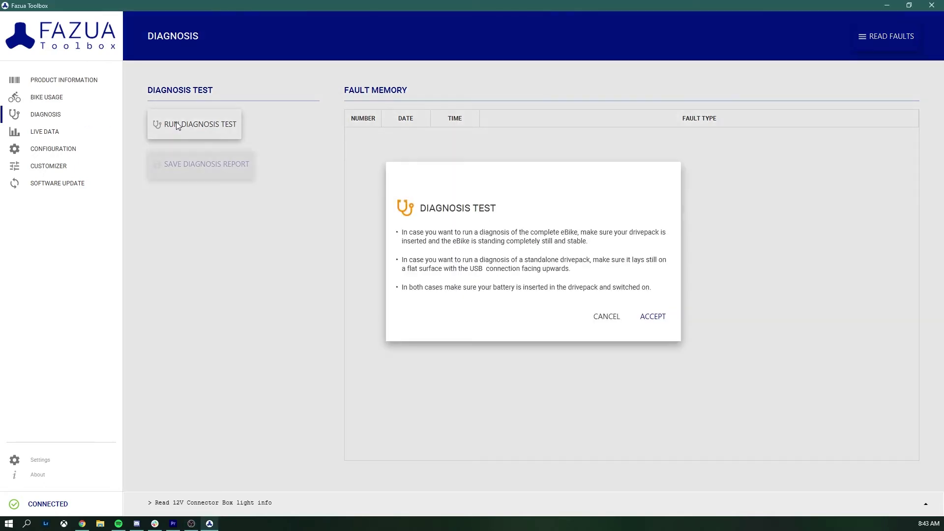
# Step: Accept the test conditions, then review live data and go to the drive configuration settings
pyautogui.click(652, 316)
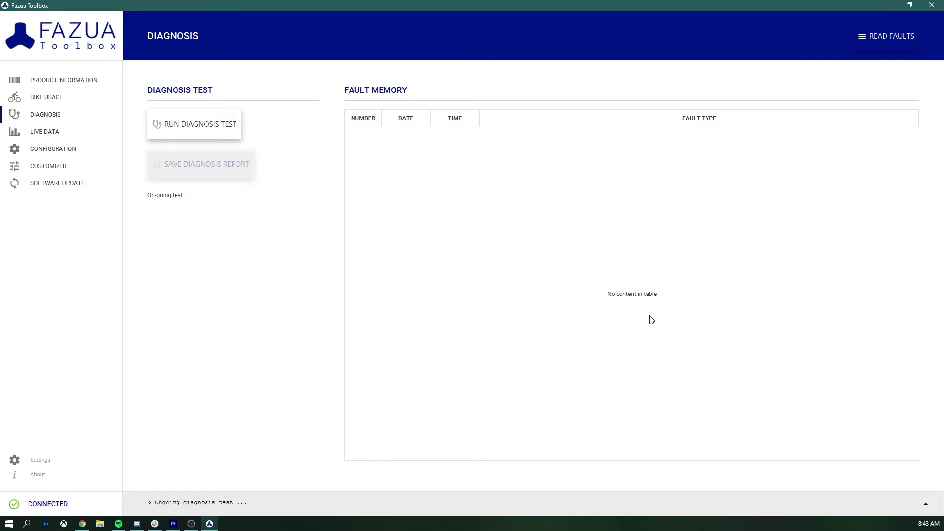
pyautogui.click(46, 131)
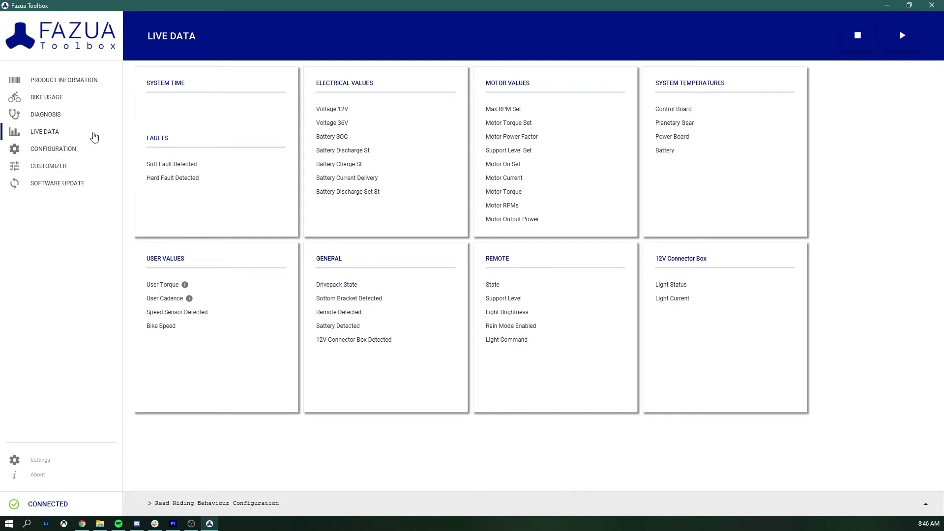
pyautogui.click(90, 151)
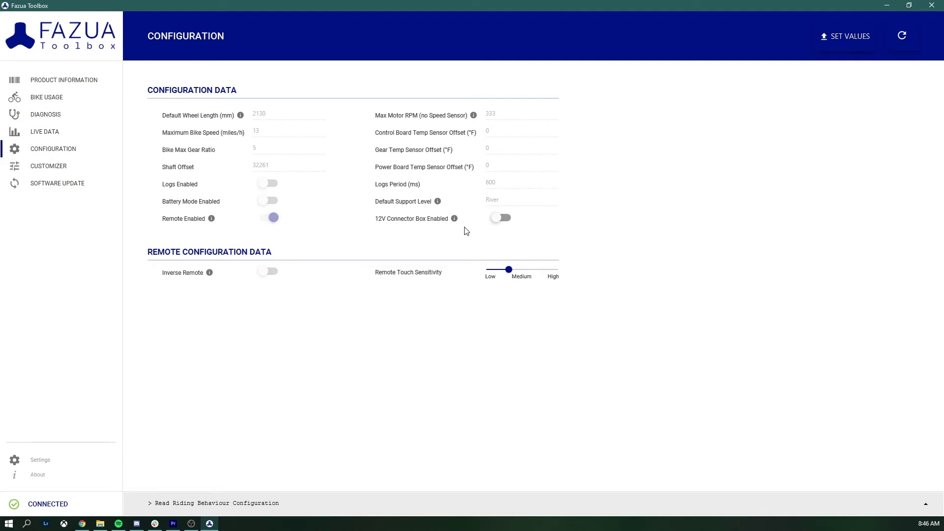
# Step: In the customizer, try Performance power, High support and Reactive ramp-up, then return all to Moderate
pyautogui.click(48, 165)
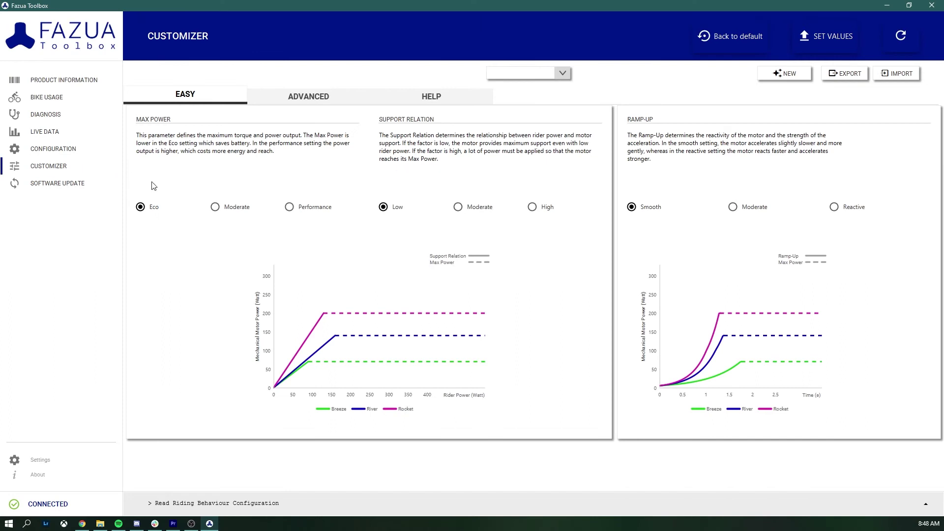
pyautogui.click(215, 206)
pyautogui.click(289, 206)
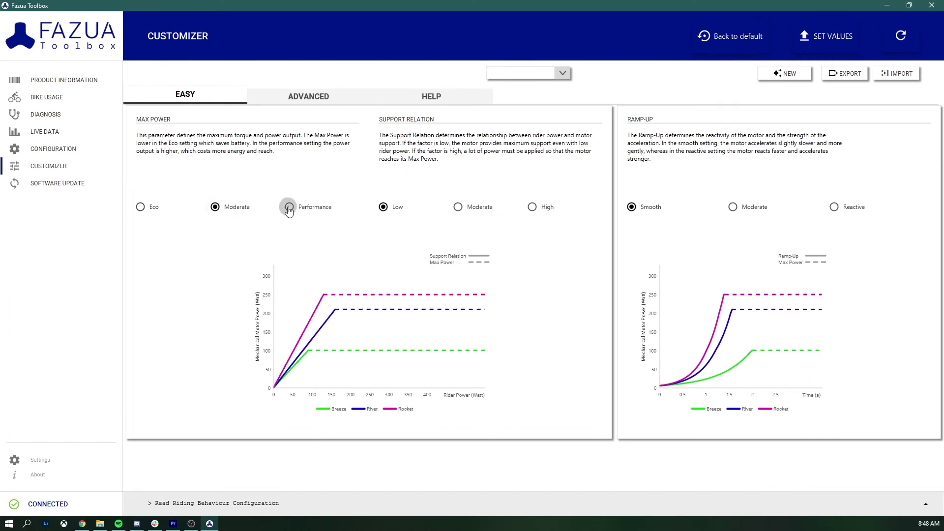
pyautogui.click(459, 206)
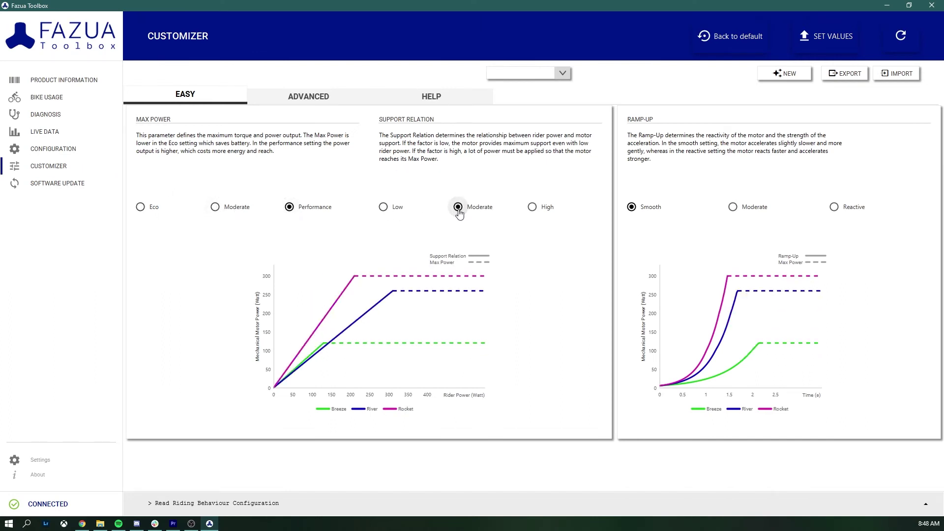
pyautogui.click(533, 207)
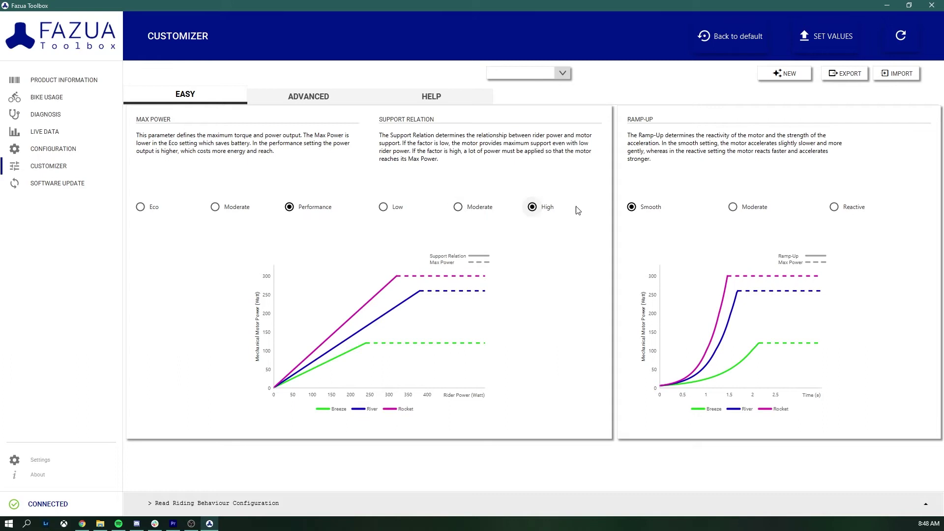
pyautogui.click(733, 207)
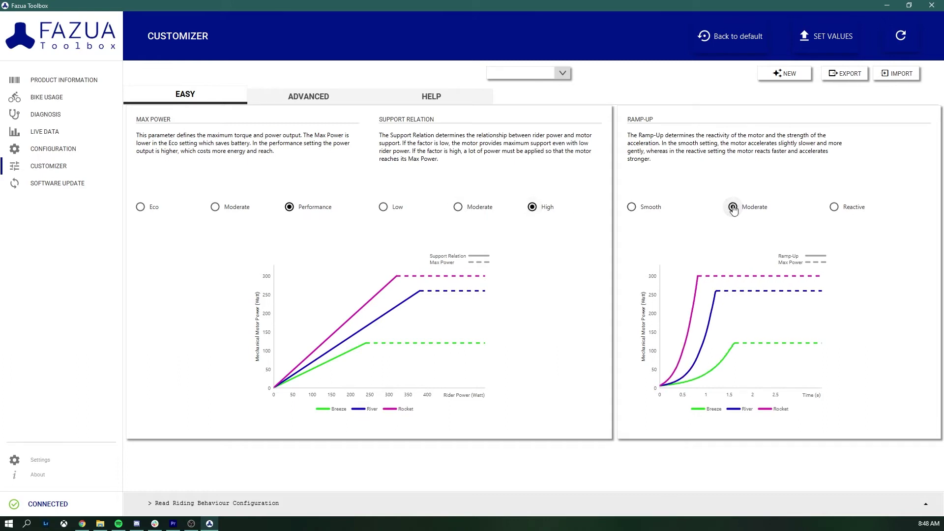
pyautogui.click(834, 207)
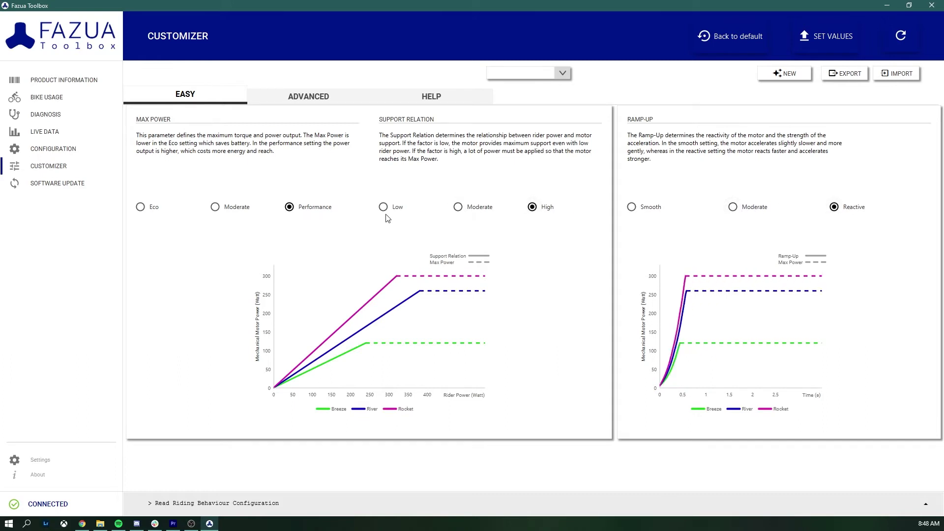
pyautogui.click(214, 207)
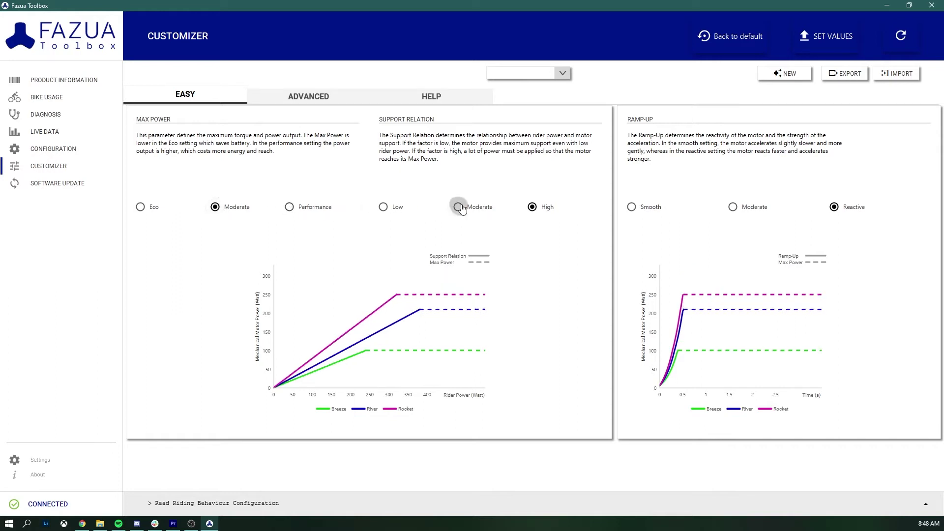
pyautogui.click(458, 207)
pyautogui.click(732, 208)
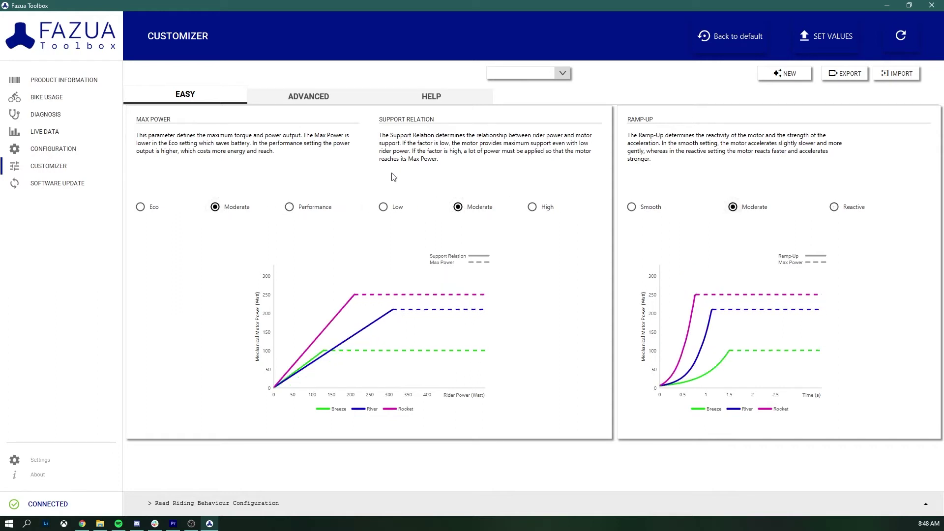
# Step: In detailed settings, raise the Breeze profile's maximum power to 130 W, then go to Software Update
pyautogui.click(309, 98)
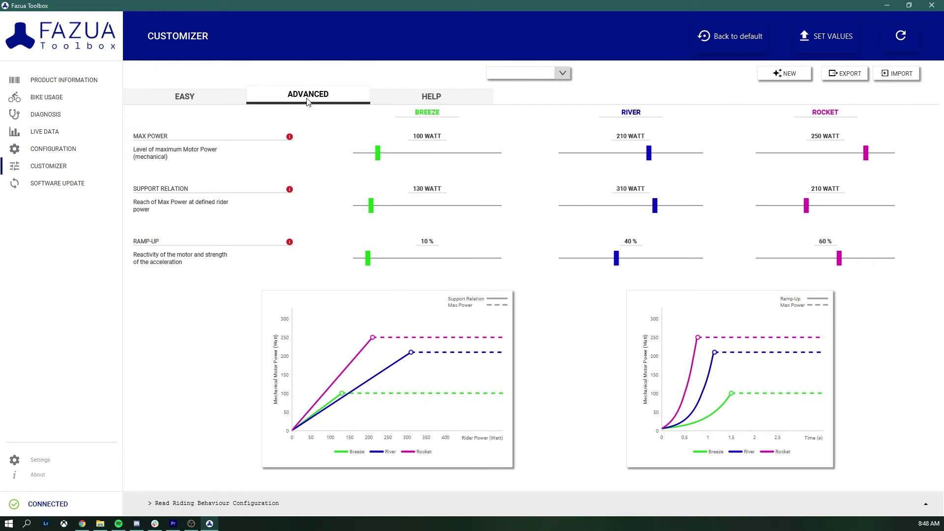
pyautogui.moveTo(378, 154)
pyautogui.mouseDown()
pyautogui.moveTo(455, 154)
pyautogui.moveTo(396, 154)
pyautogui.mouseUp()
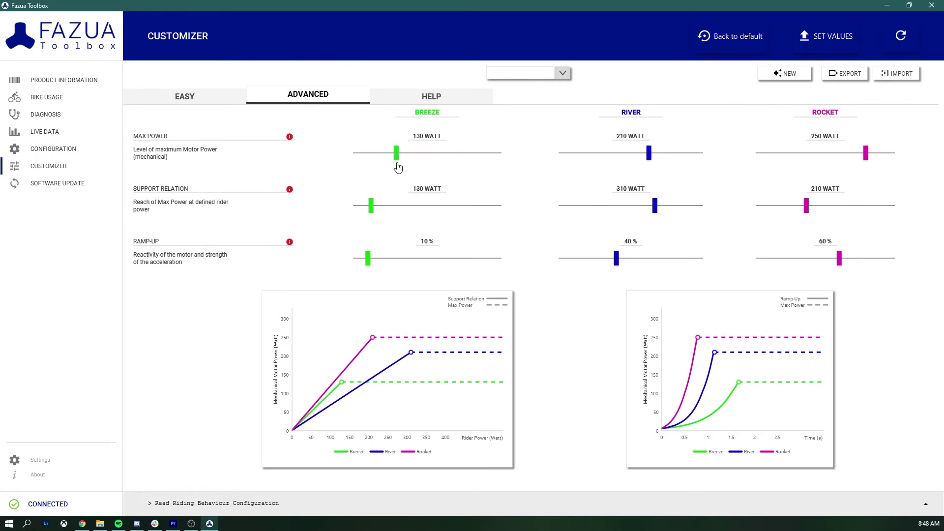
pyautogui.moveTo(371, 205); pyautogui.dragTo(399, 206)
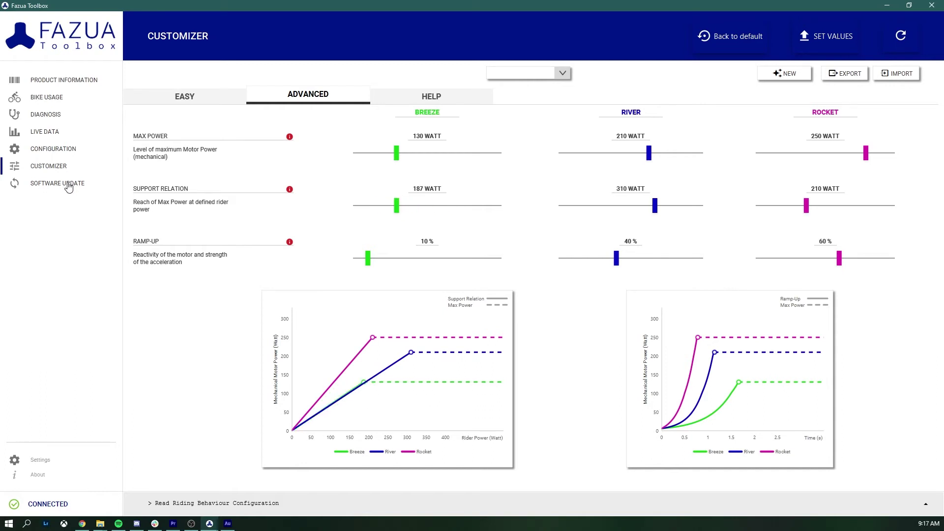
pyautogui.click(69, 185)
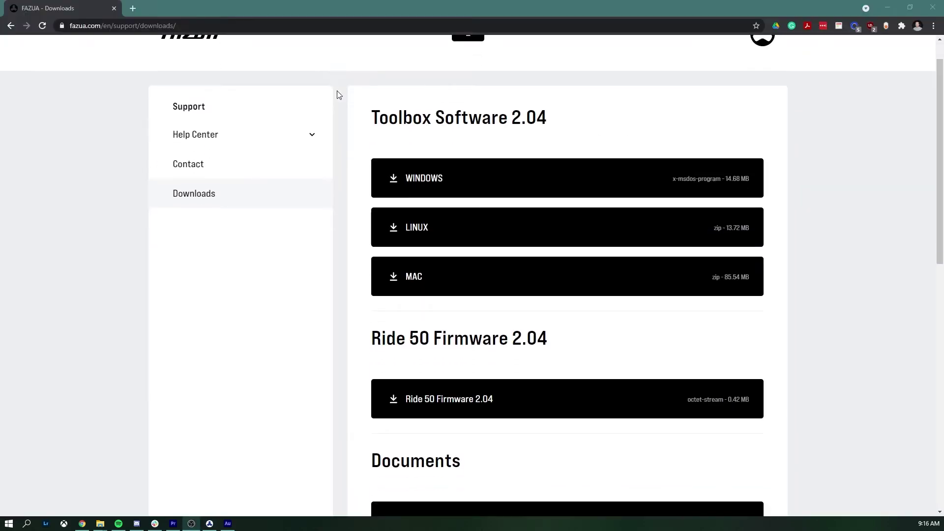
pyautogui.scroll(-2, 338, 94)
pyautogui.scroll(-2, 336, 93)
pyautogui.scroll(-1, 337, 93)
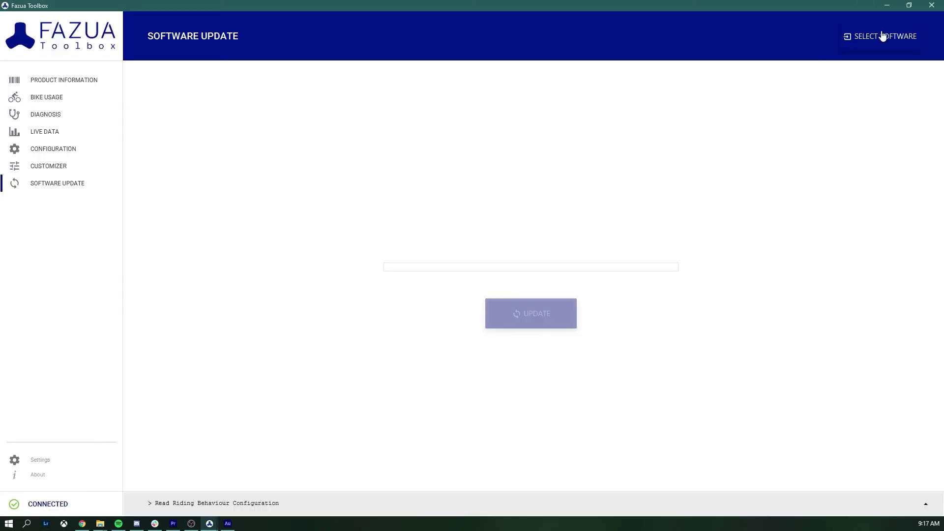
# Step: Load evation_Software_2.04.bin from Downloads and start uploading it to the drive
pyautogui.click(880, 36)
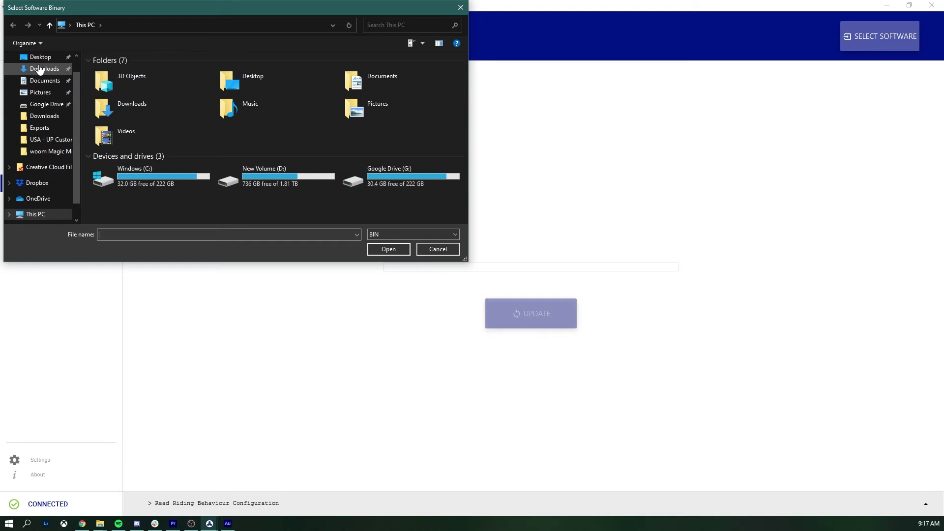
pyautogui.click(45, 69)
pyautogui.click(126, 111)
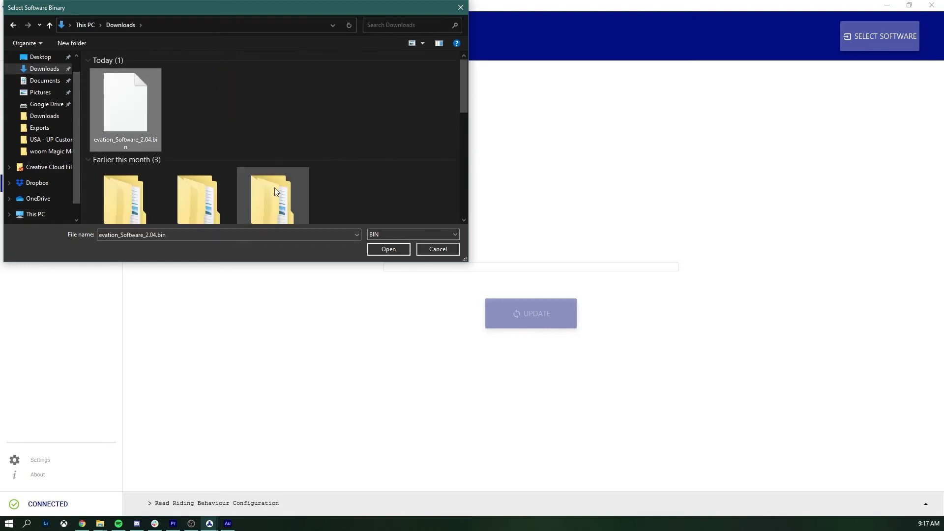
pyautogui.click(387, 249)
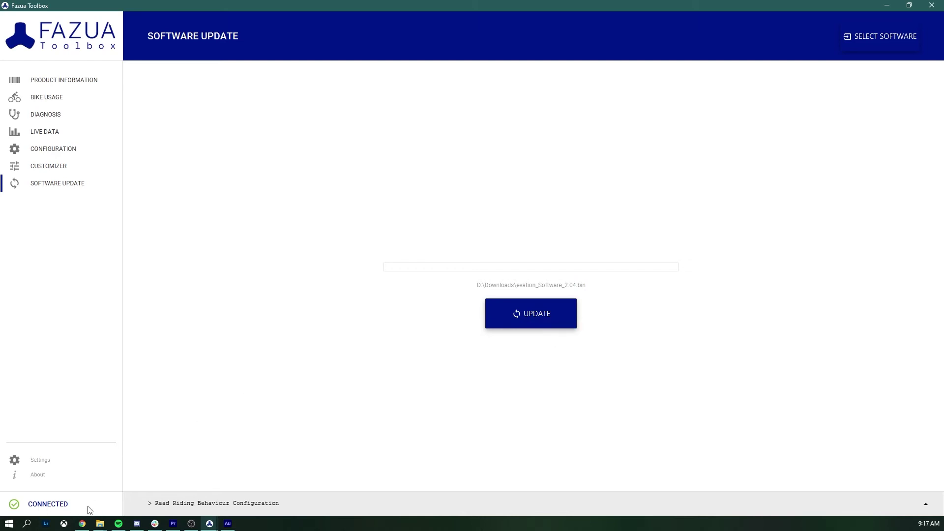
pyautogui.click(530, 310)
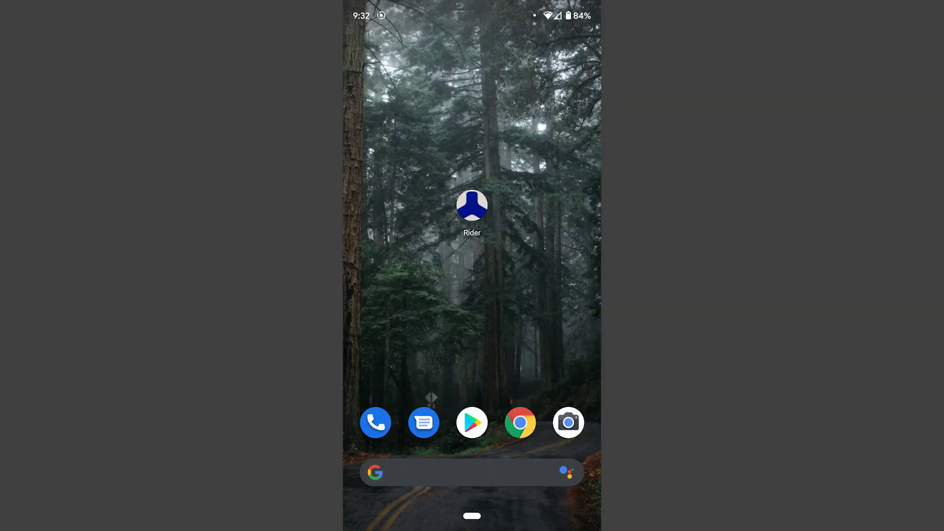
# Step: Launch Rider, register as a new rider and pair with the FAZUA vehicle
pyautogui.click(472, 206)
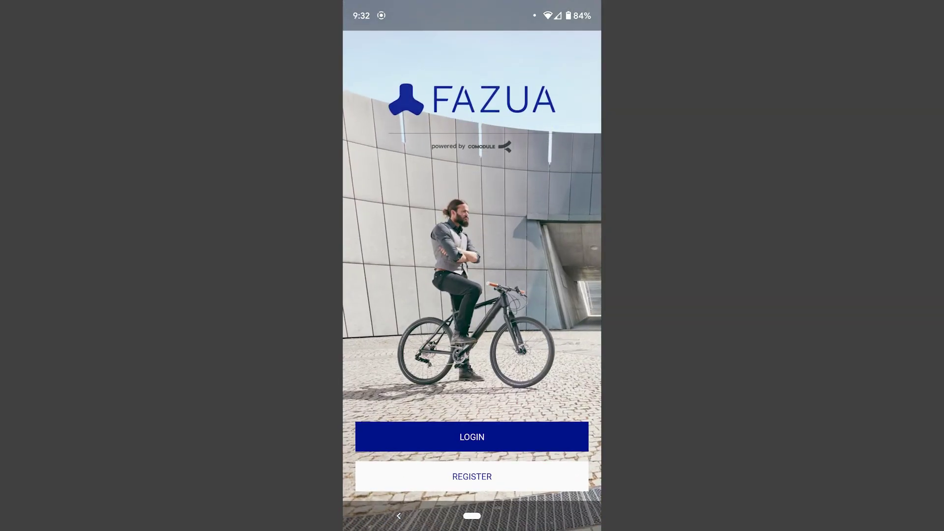
pyautogui.click(473, 476)
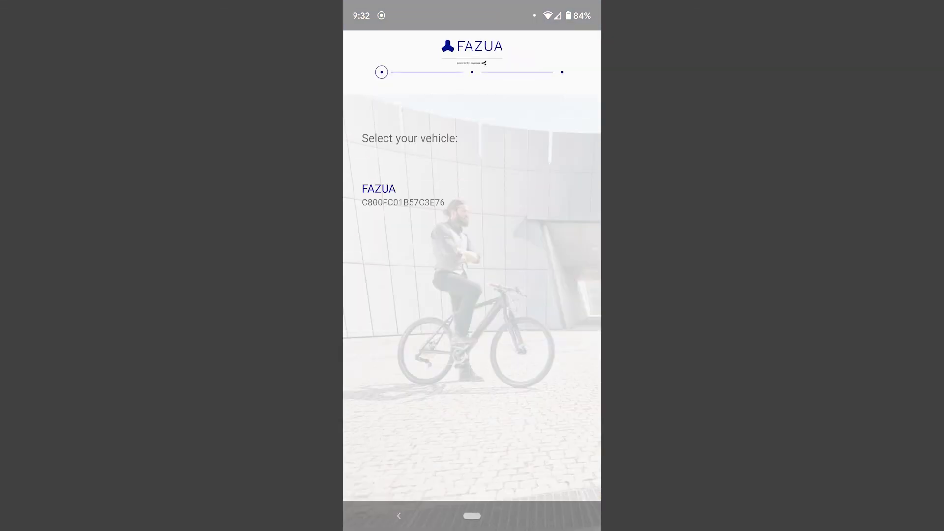
pyautogui.click(403, 194)
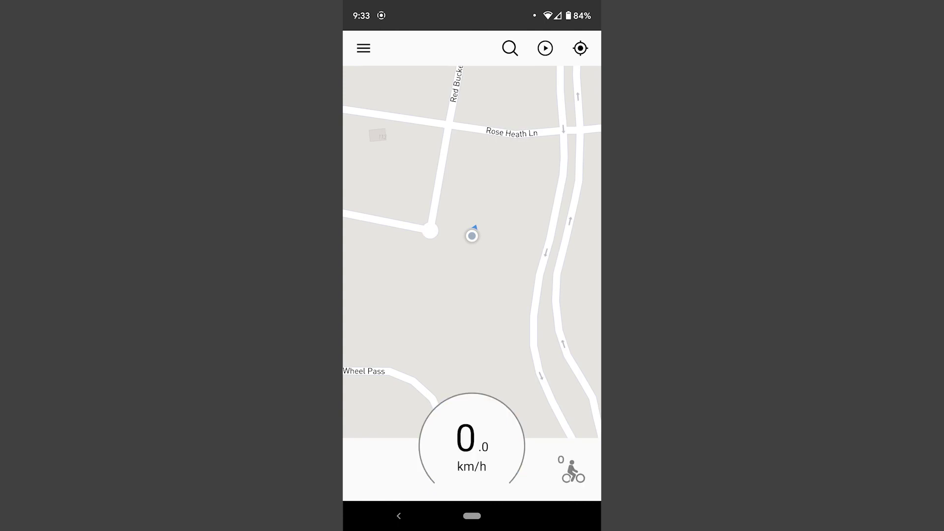
pyautogui.click(363, 48)
pyautogui.click(400, 120)
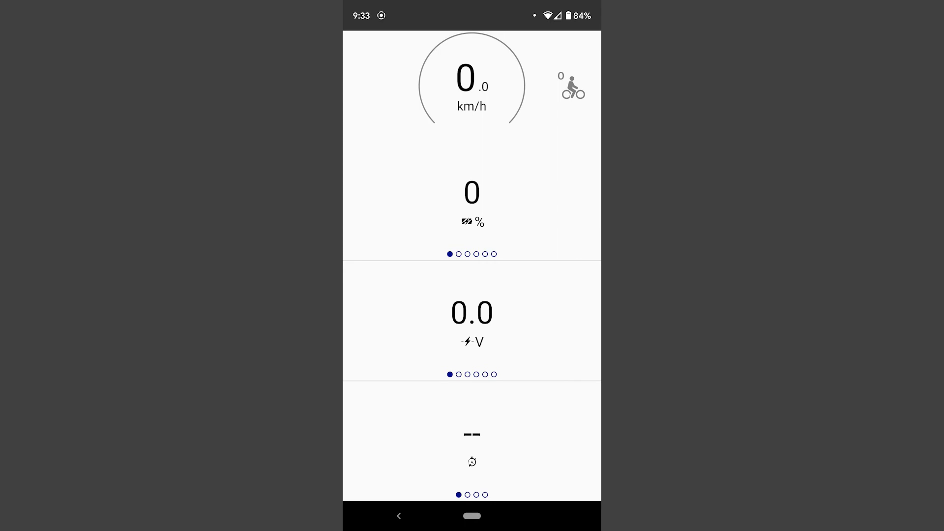
pyautogui.moveTo(554, 346); pyautogui.dragTo(557, 399)
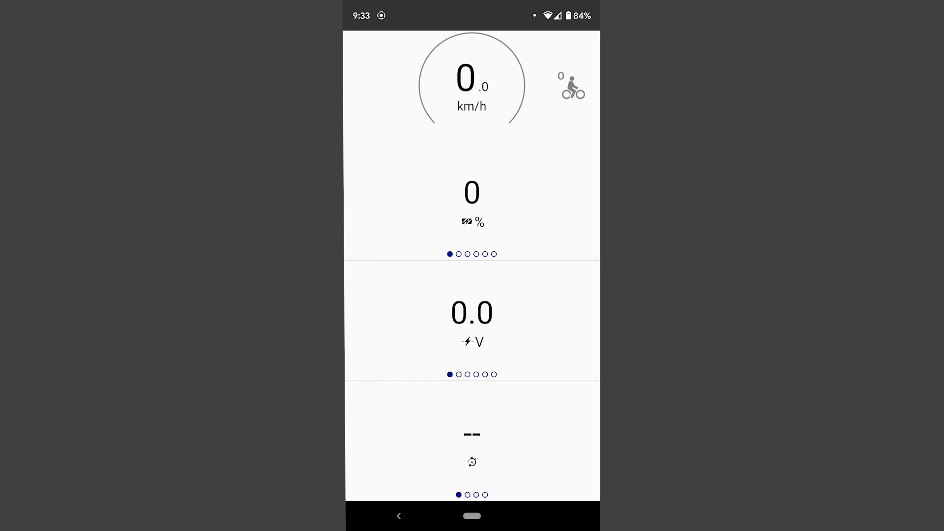
pyautogui.moveTo(560, 314); pyautogui.dragTo(546, 441)
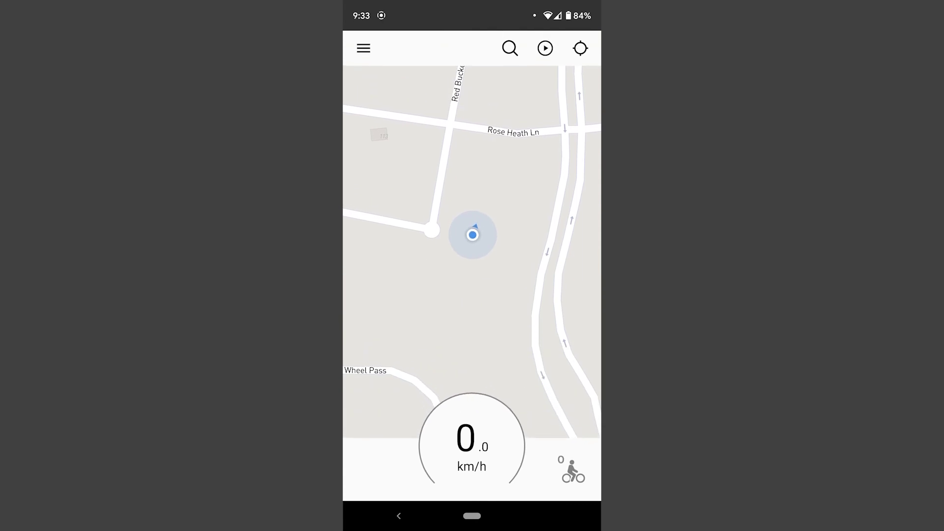
pyautogui.click(362, 48)
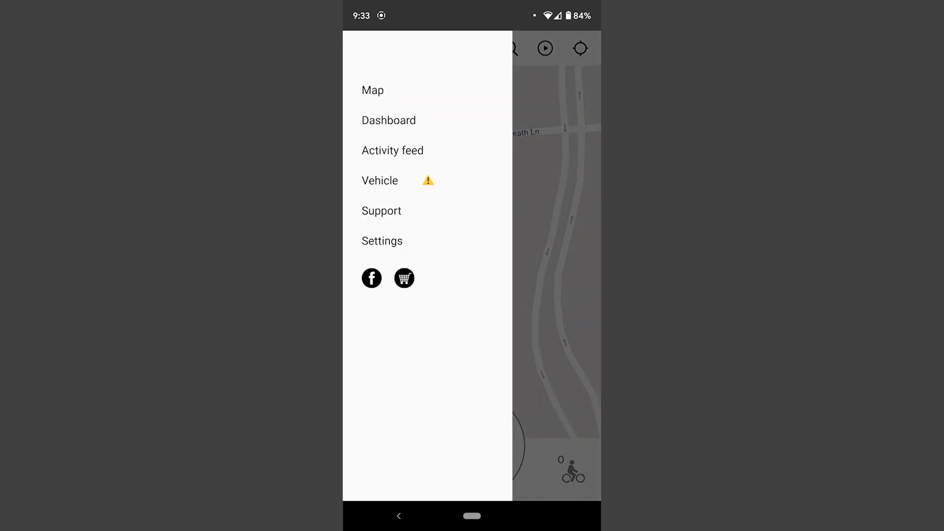
# Step: From the Vehicle page details, start the Bluetooth firmware update for the FAZUA drive
pyautogui.click(378, 180)
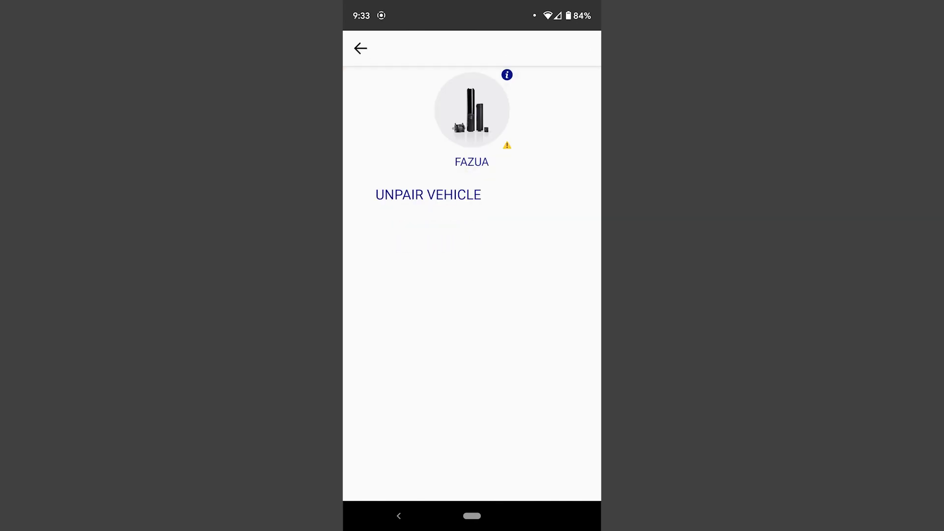
pyautogui.click(471, 110)
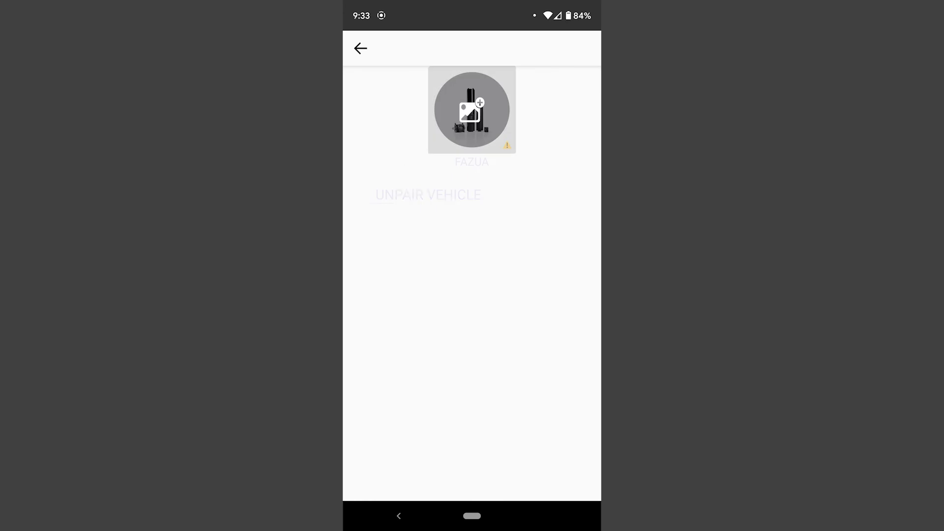
pyautogui.click(515, 473)
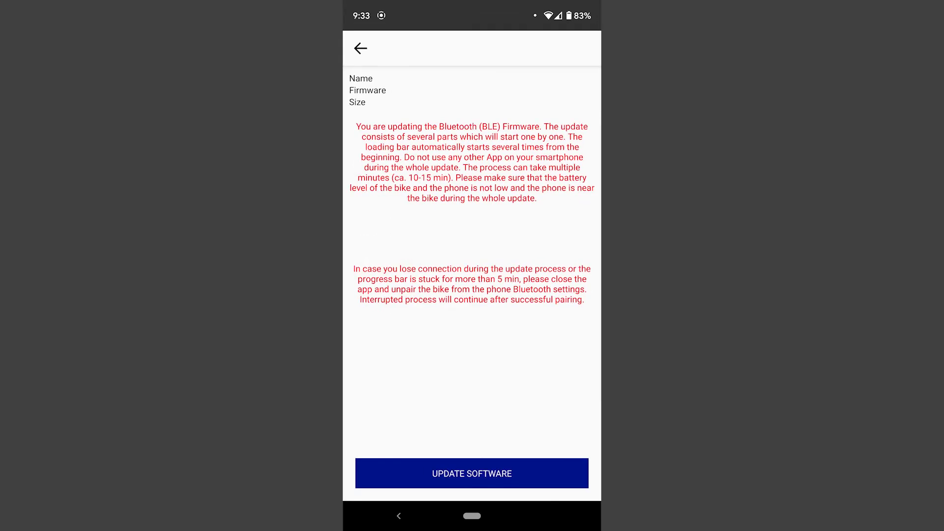
pyautogui.click(516, 473)
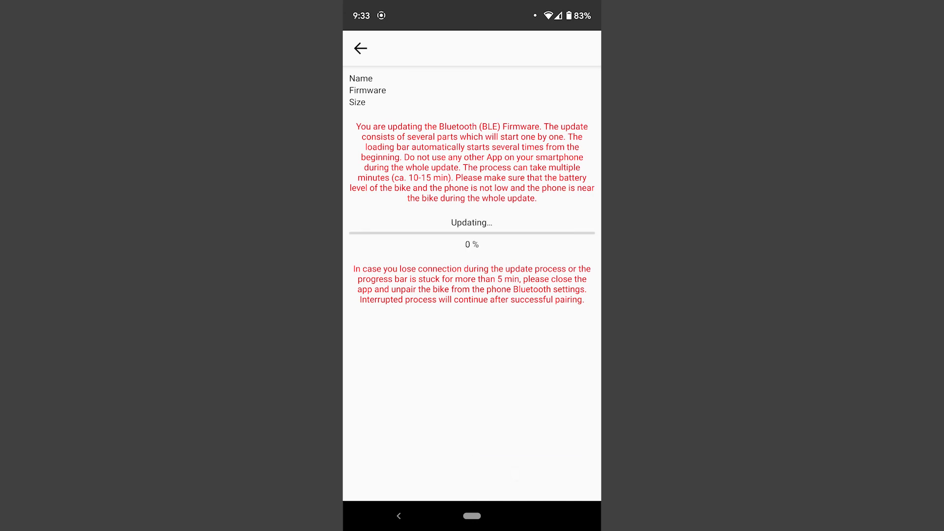